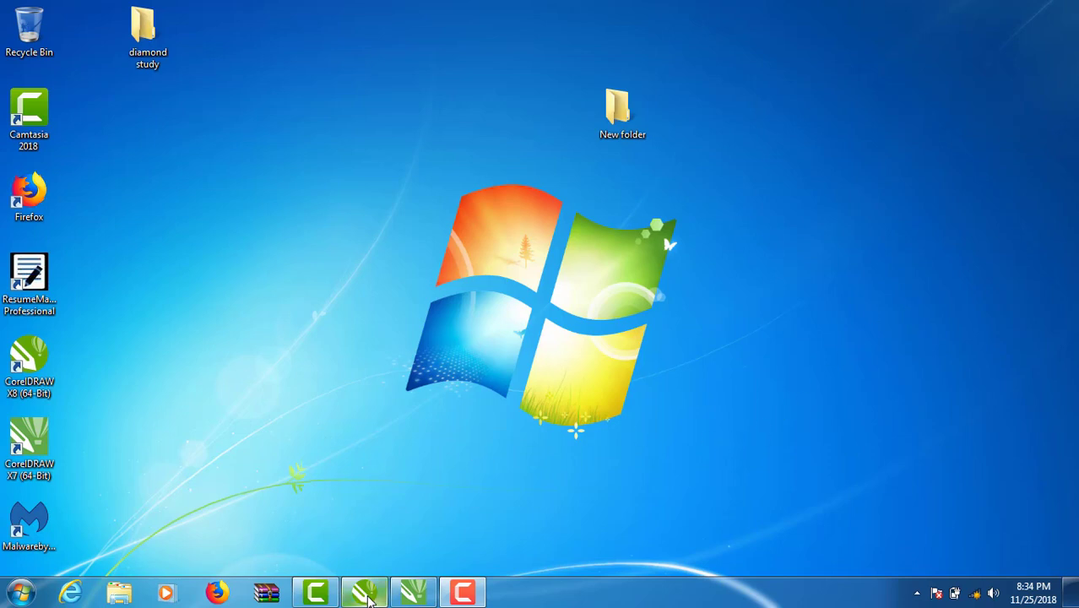
Bring CorelDRAW X8 to the front from the taskbar, showing its Welcome Screen
click(364, 592)
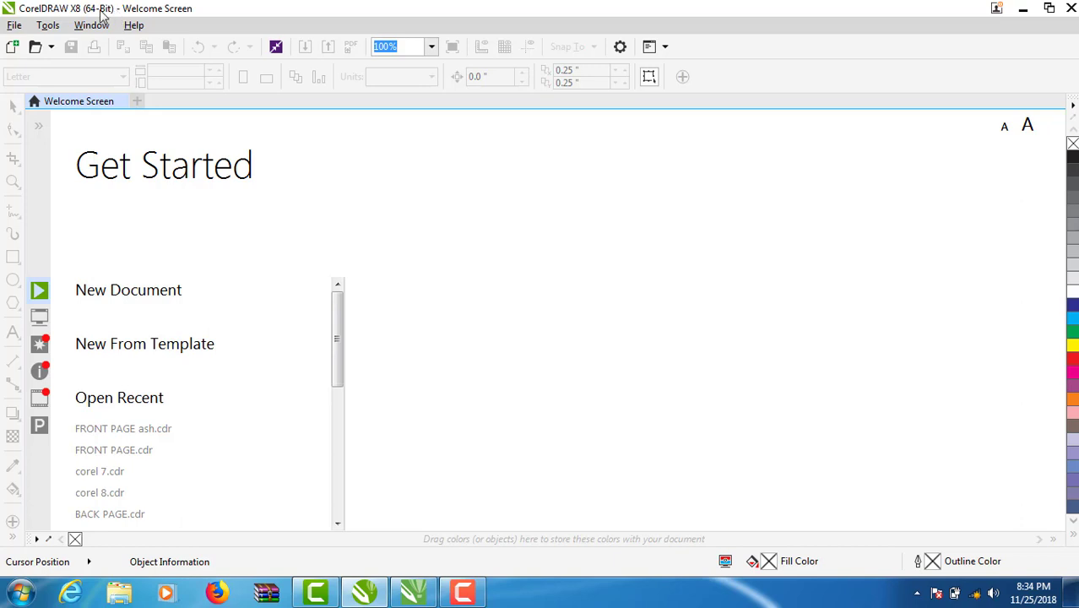
Create a new Letter-size document, Untitled-1, with Normal preview mode
click(135, 291)
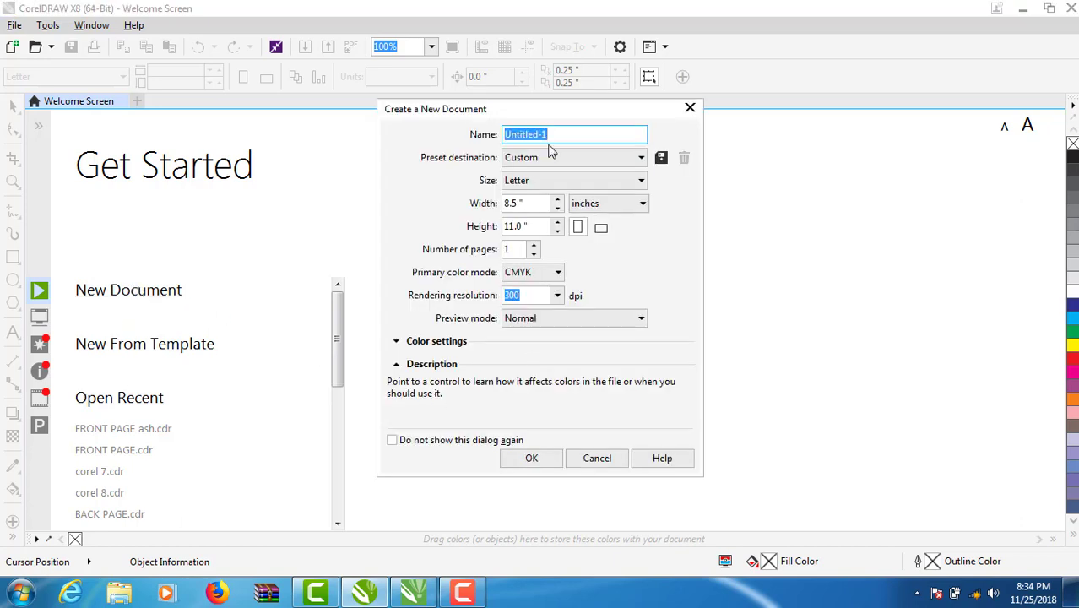
click(519, 319)
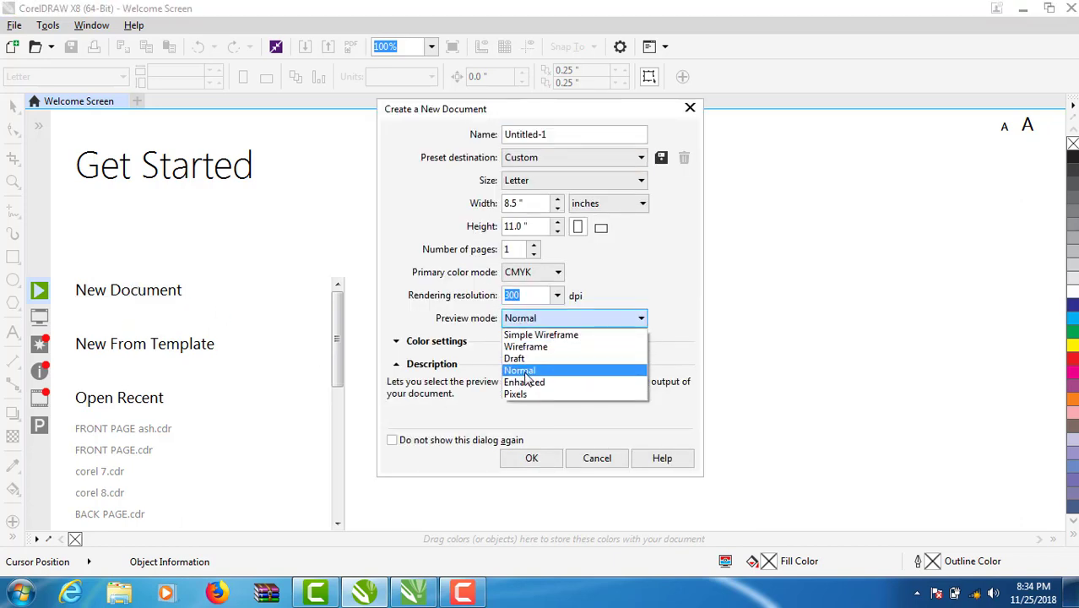
click(526, 373)
click(522, 465)
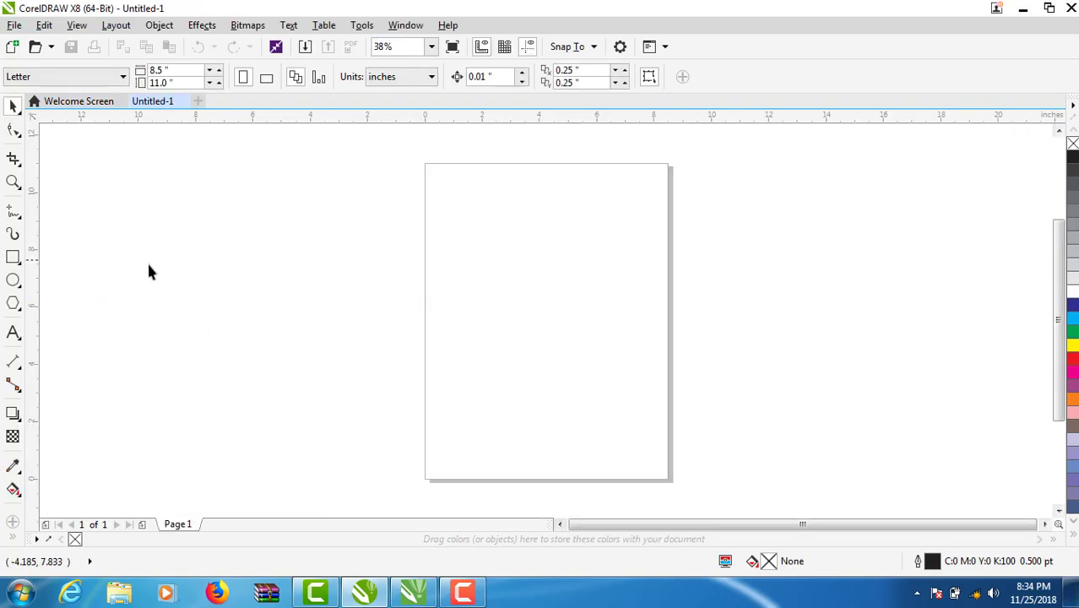
Draw a large green-filled circle and trim it into a curved blade
key(F7)
drag(130, 197, 336, 405)
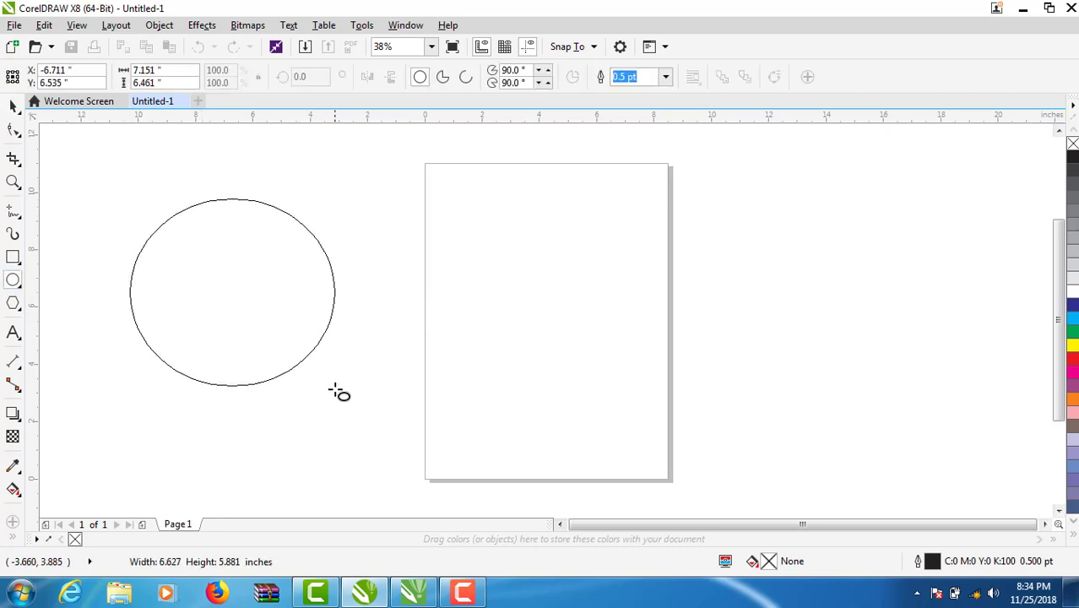
click(1074, 366)
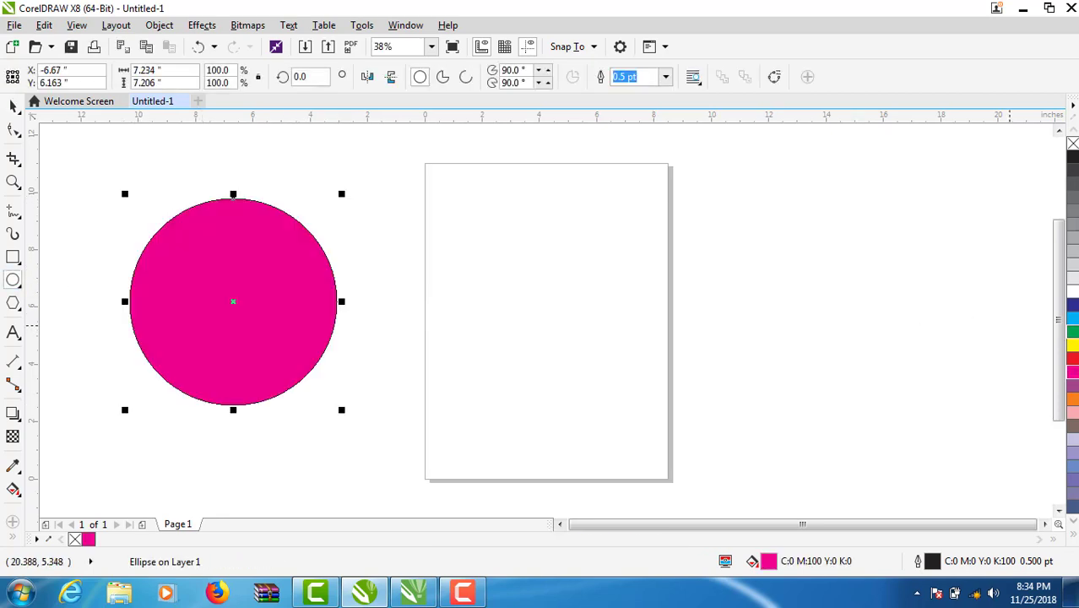
click(1073, 331)
click(22, 113)
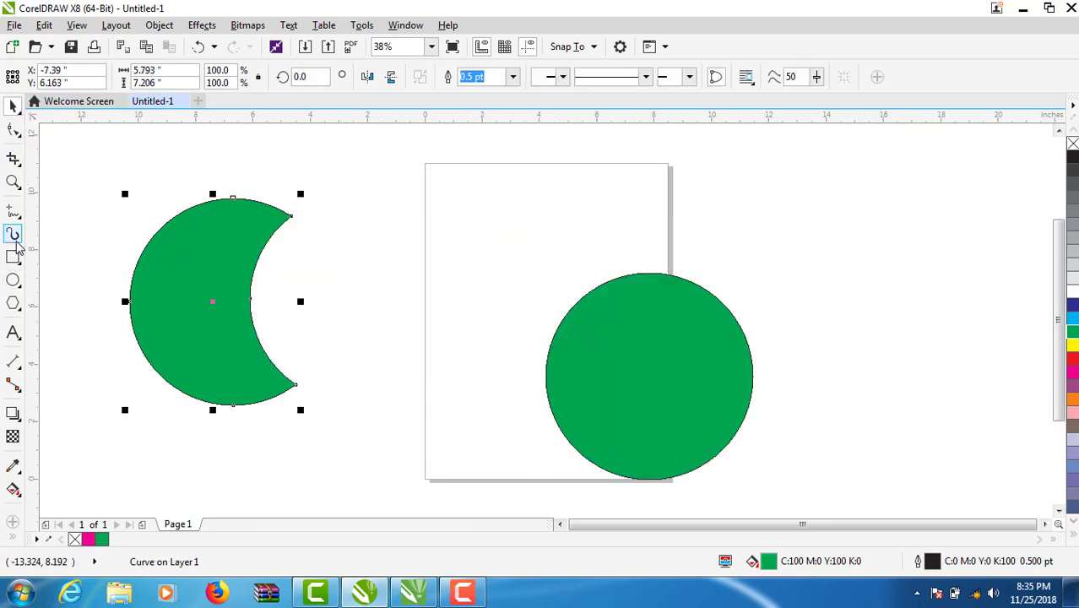
drag(222, 311, 124, 408)
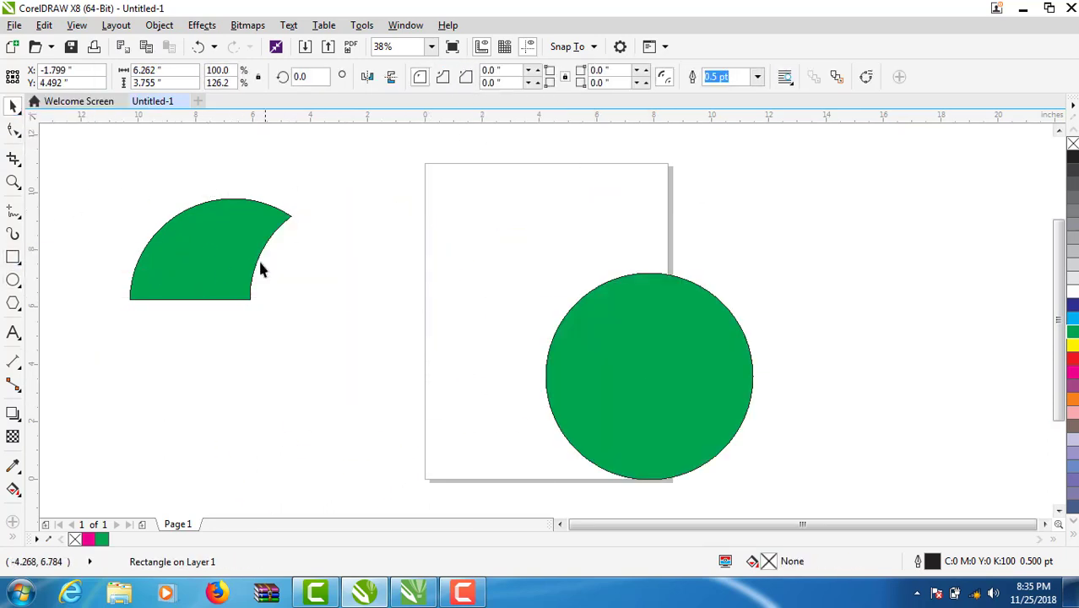
Rotate copies of the green blade into a four-blade pinwheel and move the green circle onto the page
drag(167, 250, 216, 252)
click(216, 252)
drag(241, 317, 278, 237)
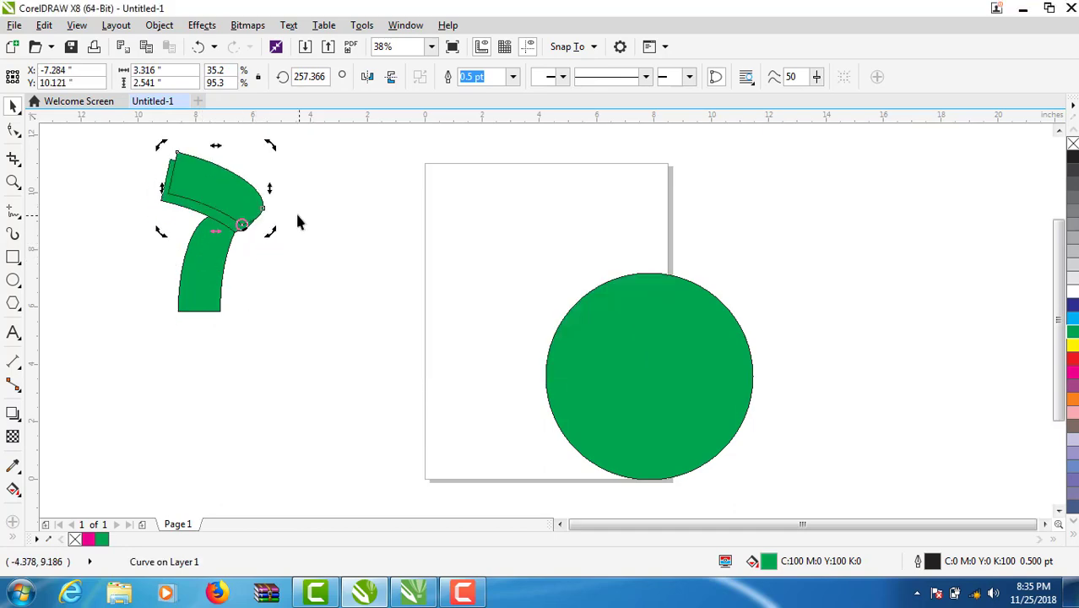
drag(272, 145, 258, 152)
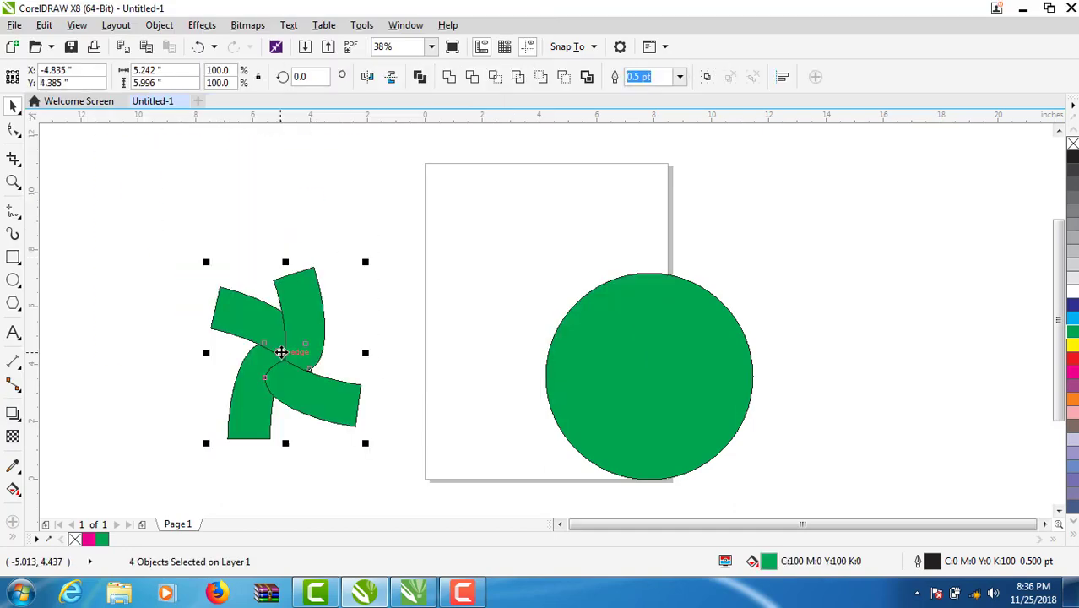
drag(584, 423, 449, 415)
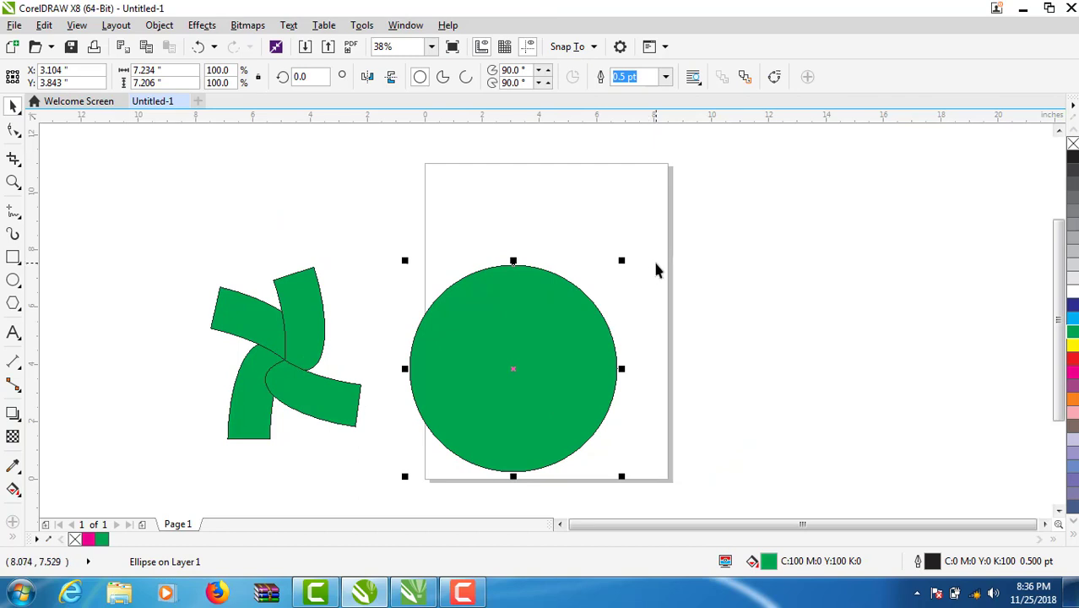
Draw three empty rectangles: a square at upper left and two beside the pinwheel
click(12, 279)
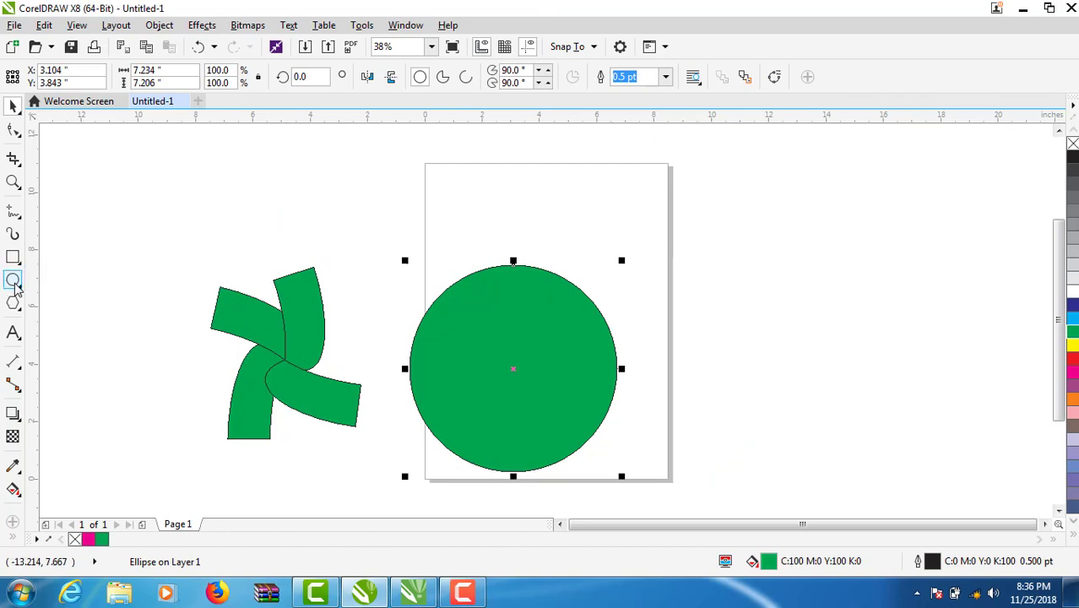
click(13, 256)
drag(101, 183, 209, 292)
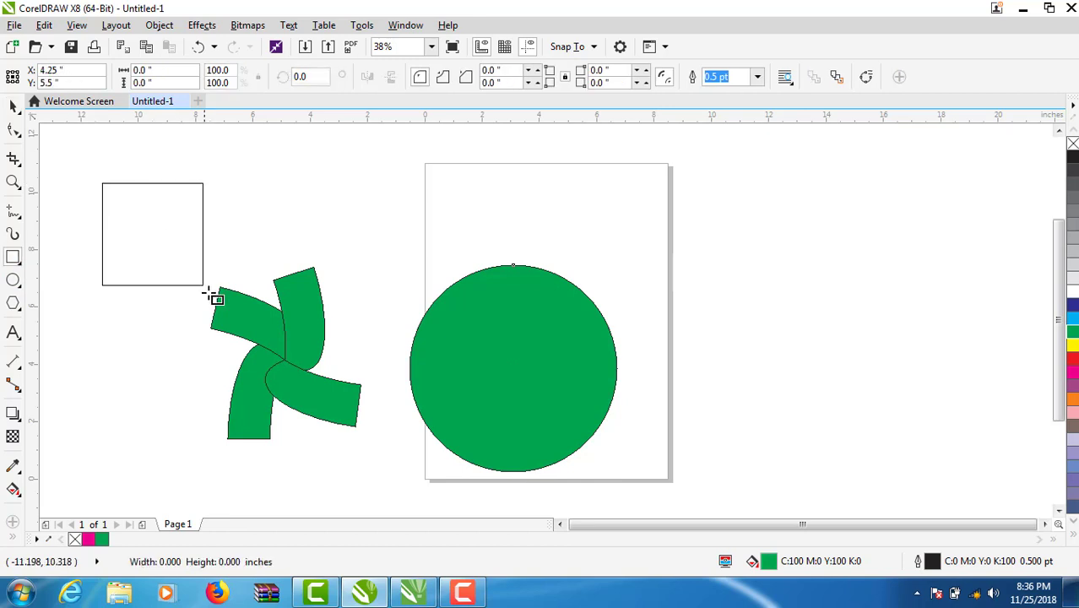
drag(381, 269, 309, 183)
drag(387, 193, 473, 306)
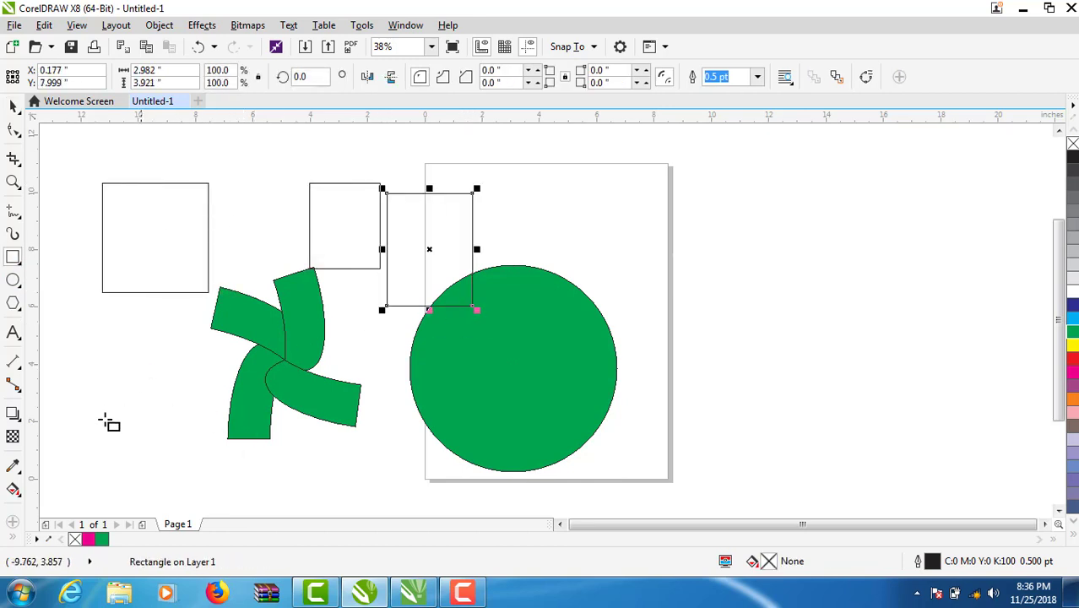
Draw an outlined ellipse overlapping the green circle's right edge
click(13, 280)
drag(693, 217, 566, 386)
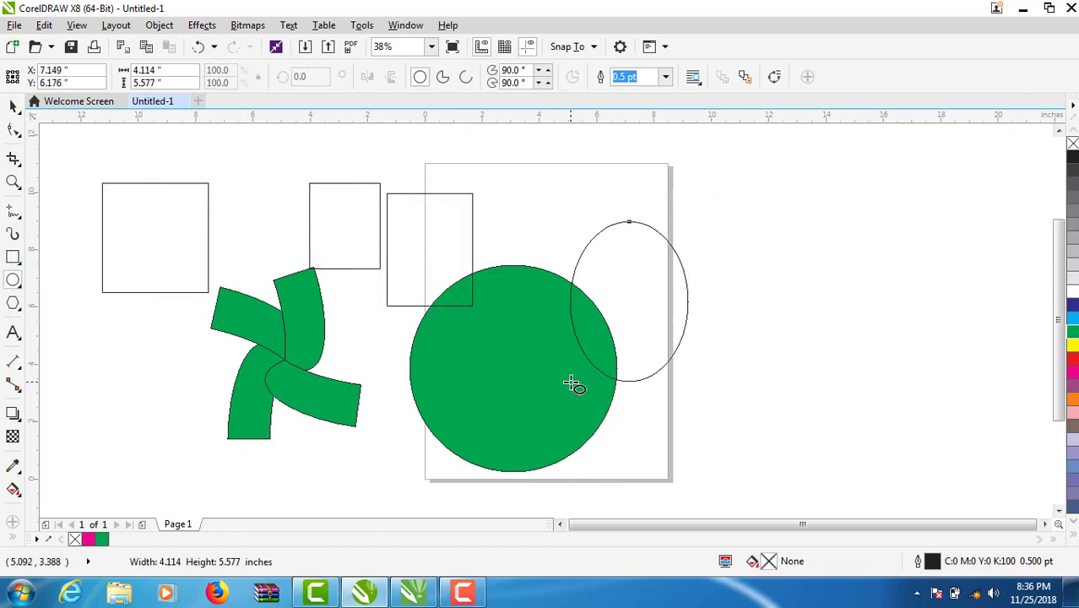
click(14, 24)
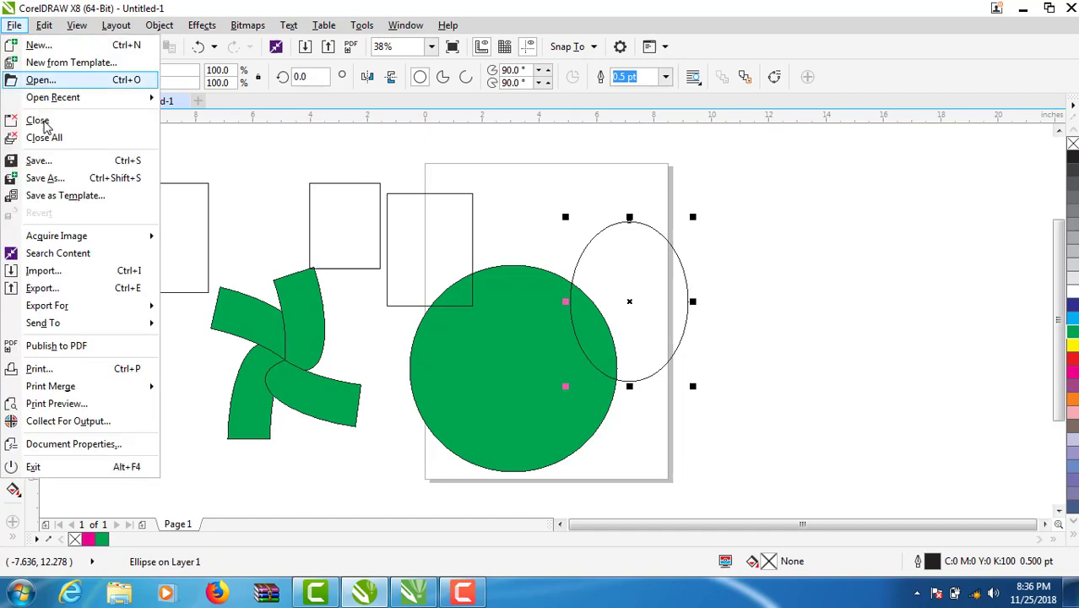
Point the Save As dialog at the diamond study folder on the Desktop
click(49, 179)
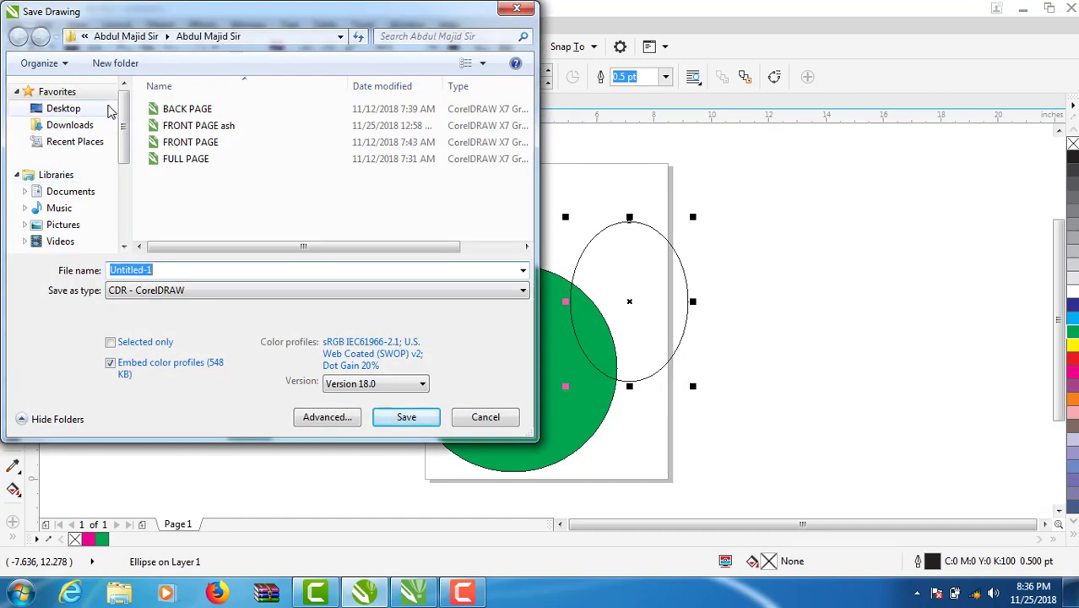
click(46, 108)
drag(532, 119, 531, 196)
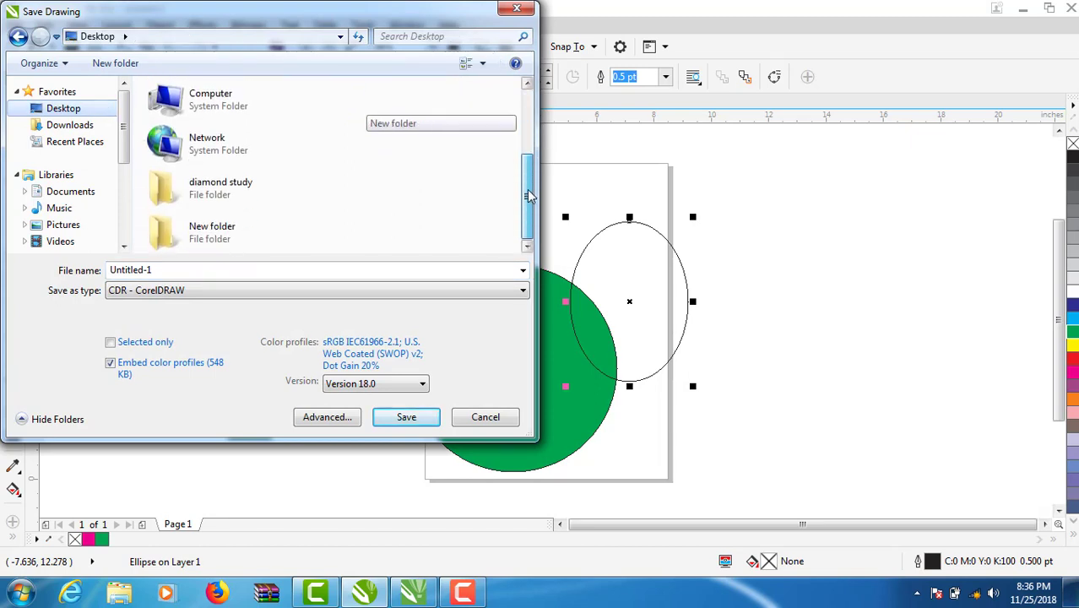
double_click(273, 194)
click(248, 271)
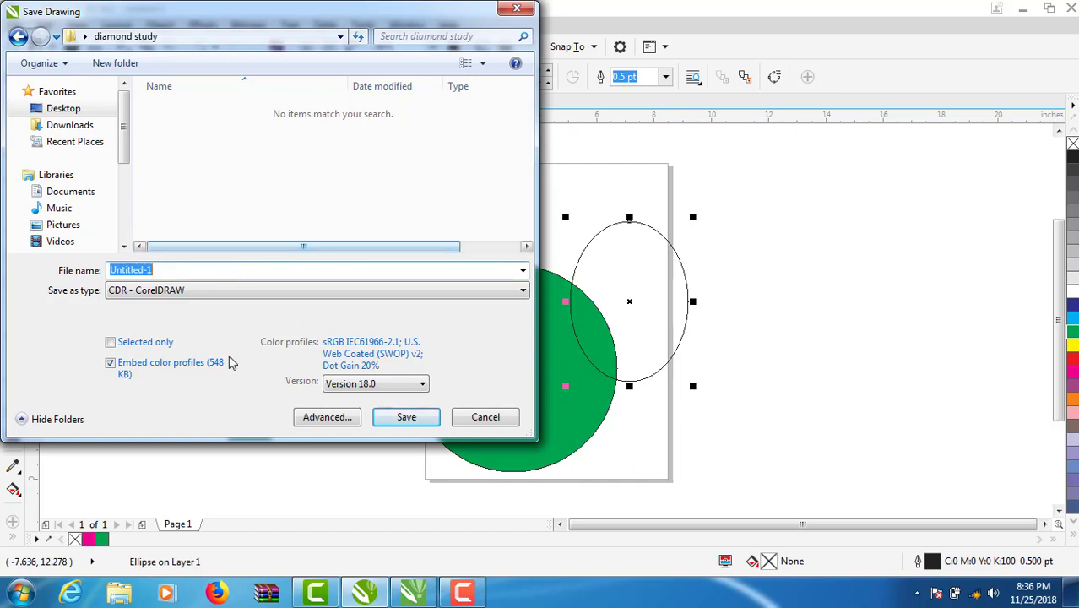
Set the saved file's CDR version to Version 17.0
click(349, 390)
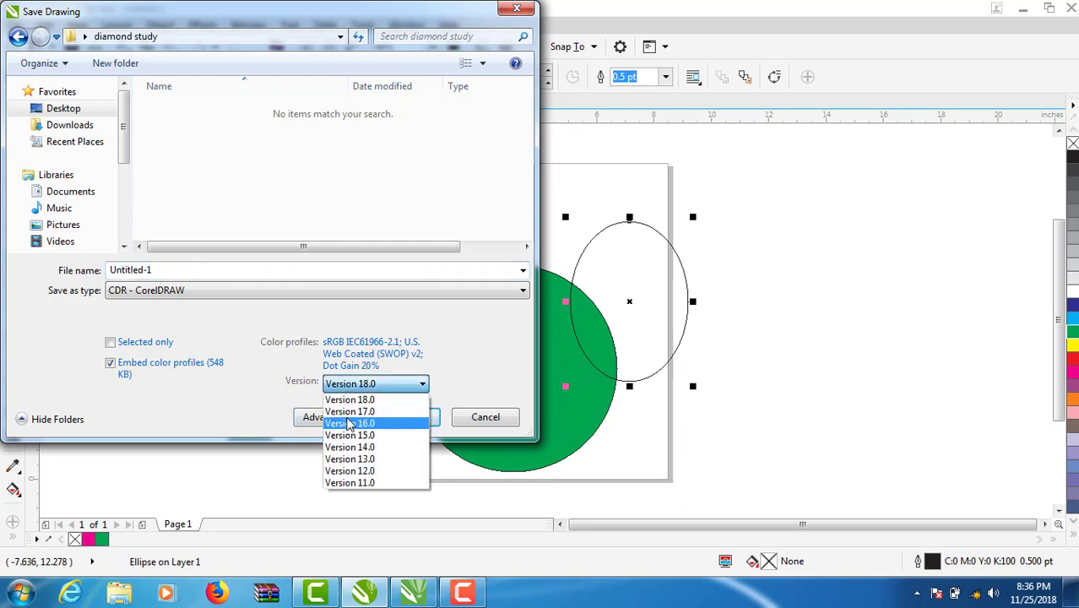
click(353, 412)
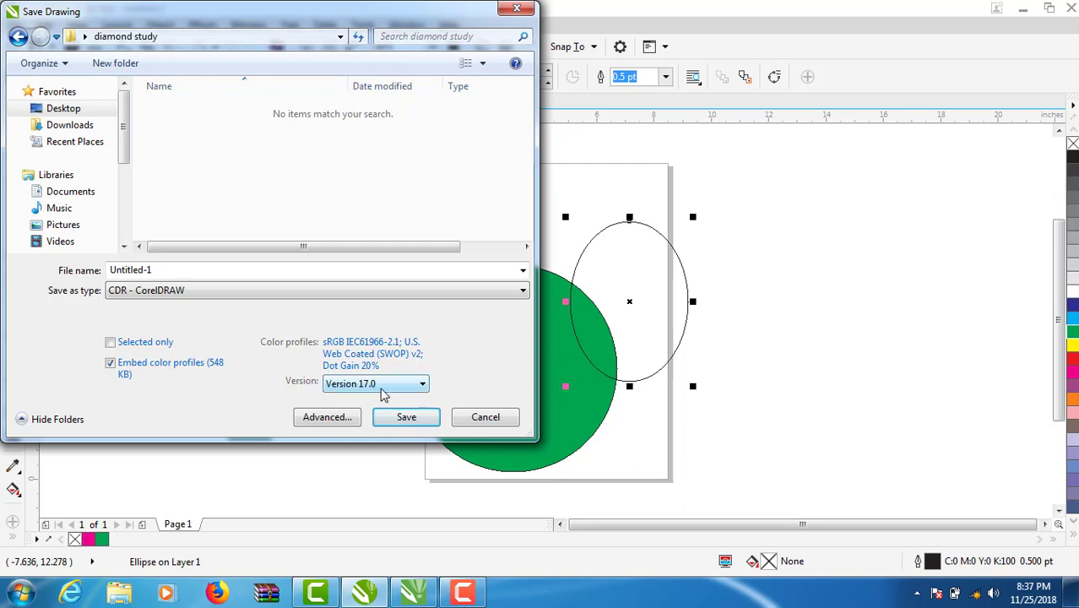
Enable 'Save blends and extrudes' in the advanced options and save the drawing
click(326, 421)
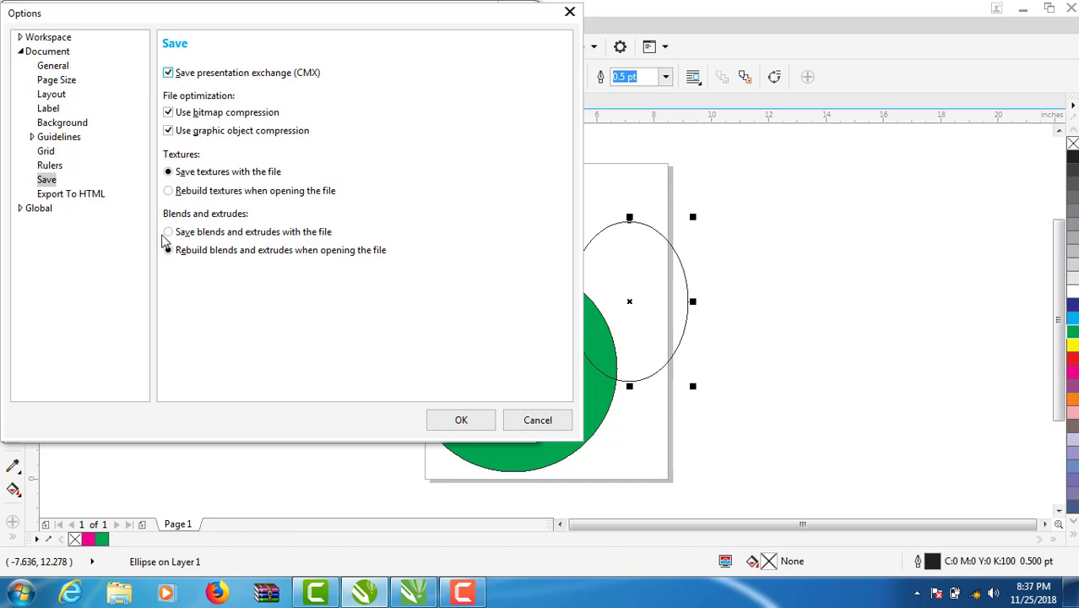
click(168, 232)
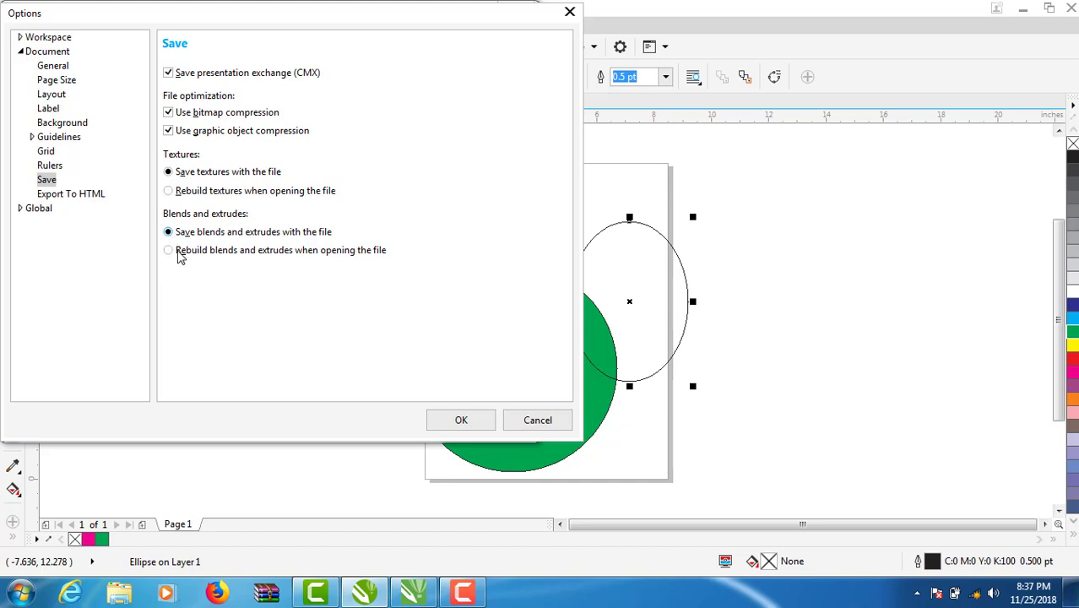
click(460, 419)
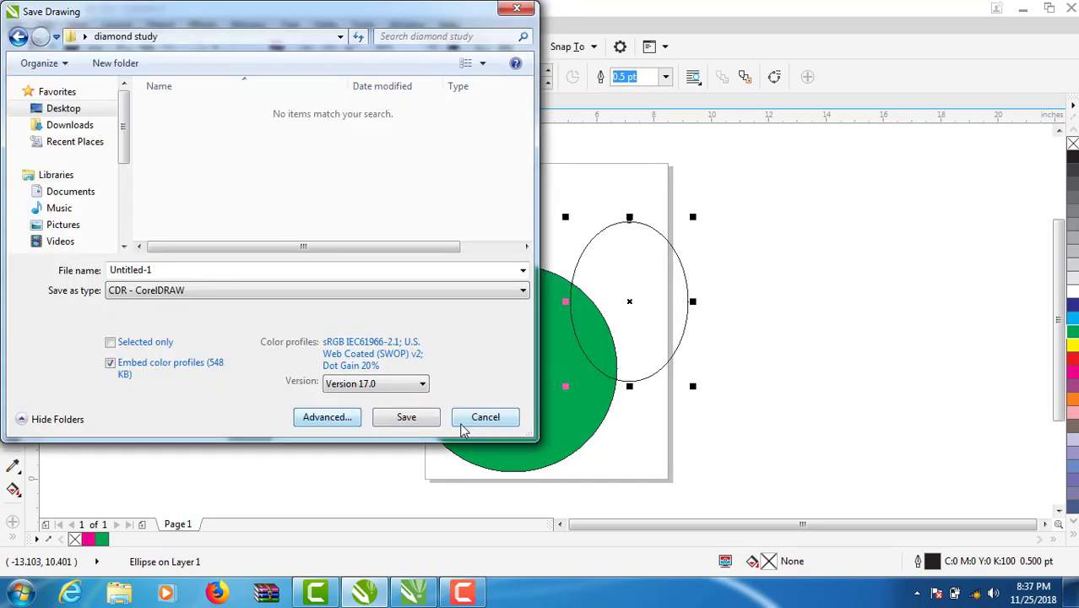
click(405, 420)
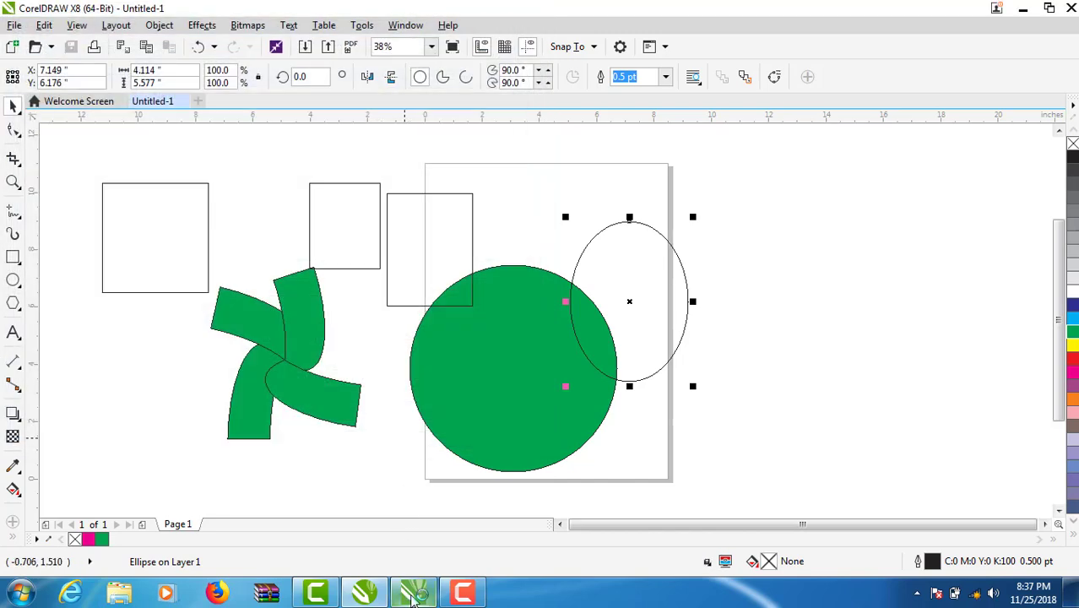
mouse_move(413, 593)
click(395, 473)
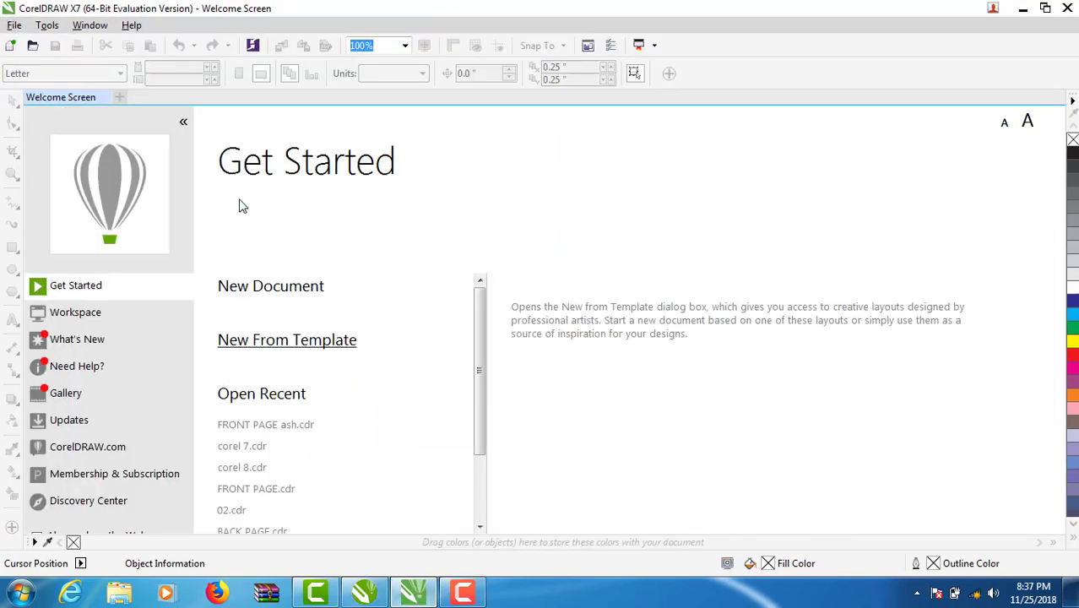
Open Untitled-1.cdr from the Desktop's diamond study folder in CorelDRAW X7
click(13, 25)
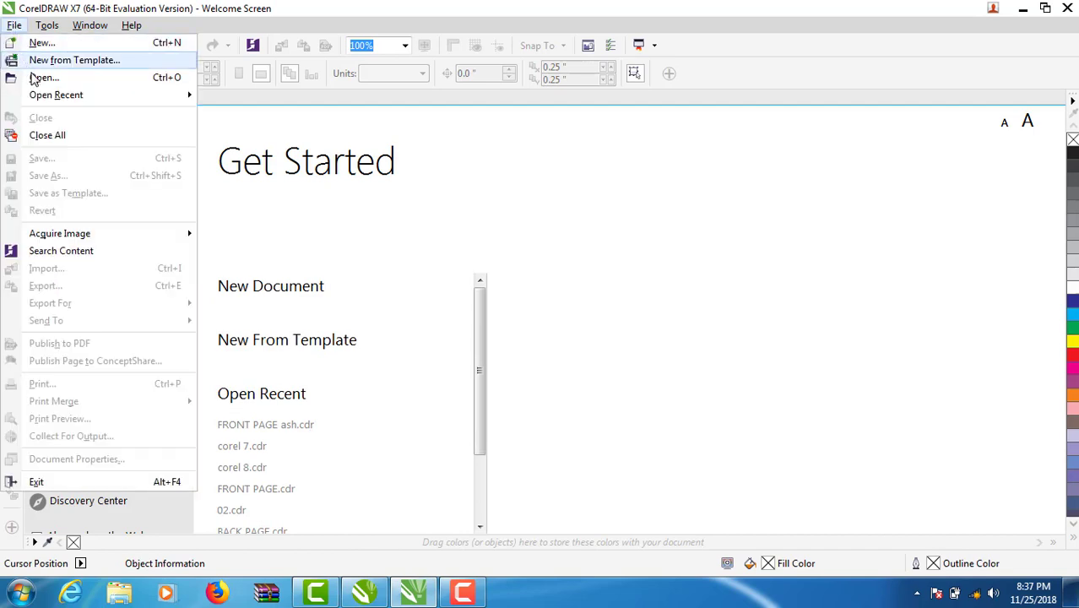
click(34, 79)
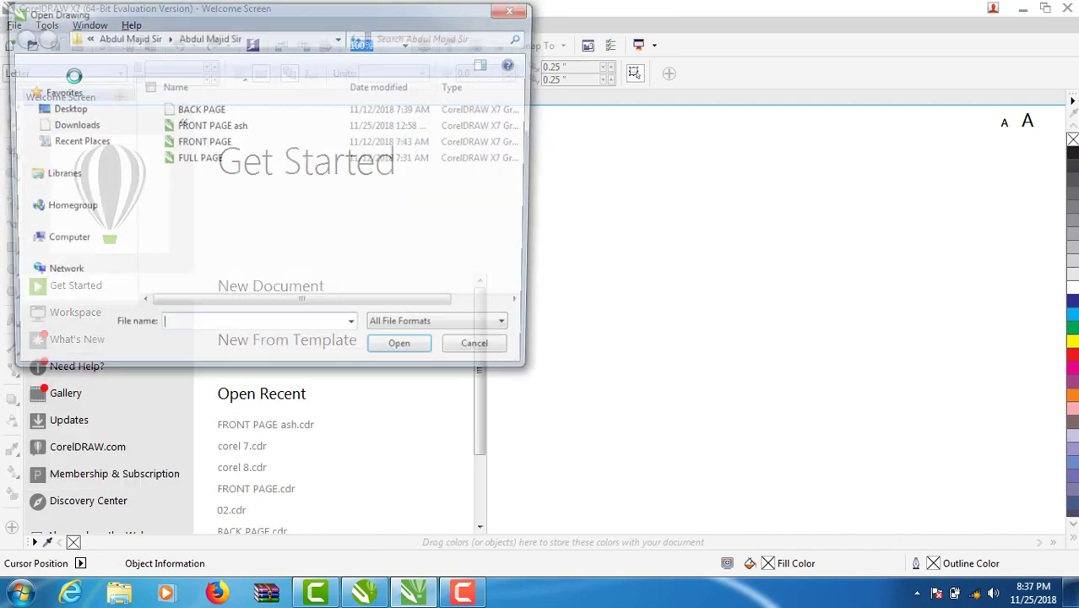
click(68, 108)
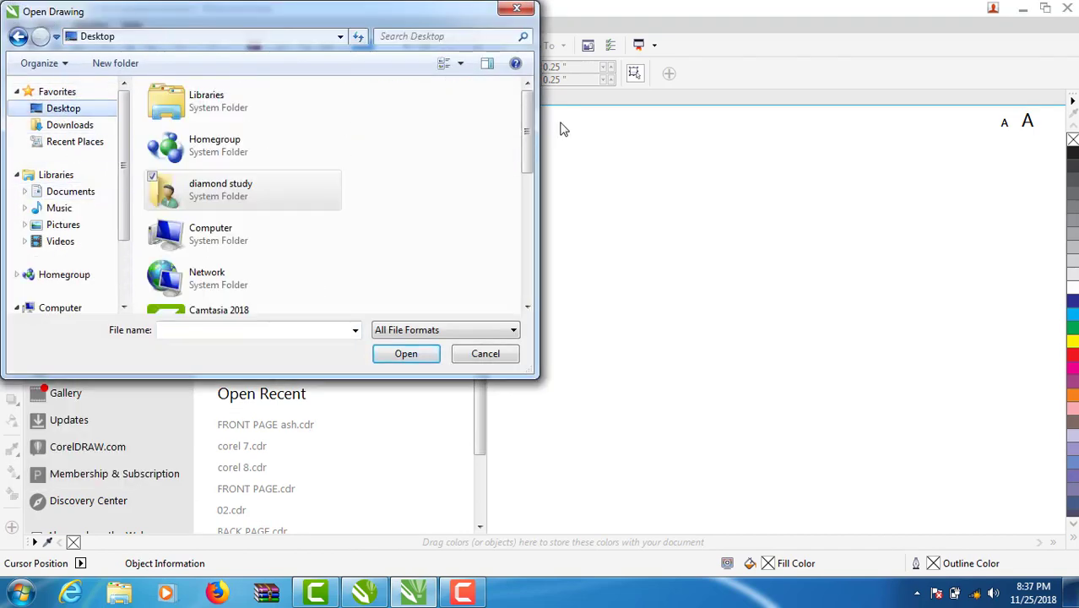
drag(527, 135, 511, 268)
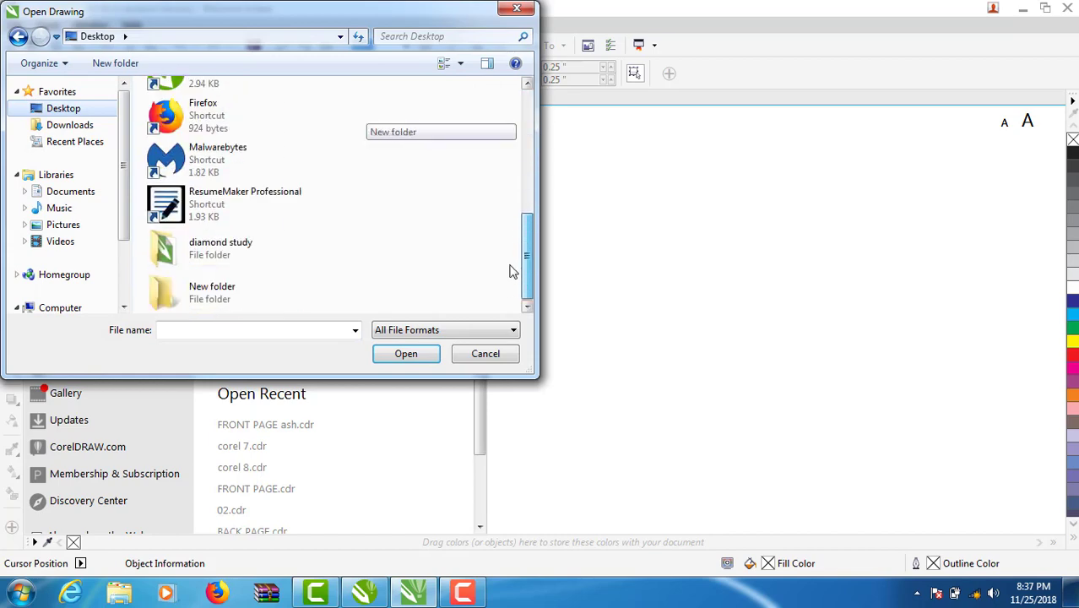
double_click(275, 258)
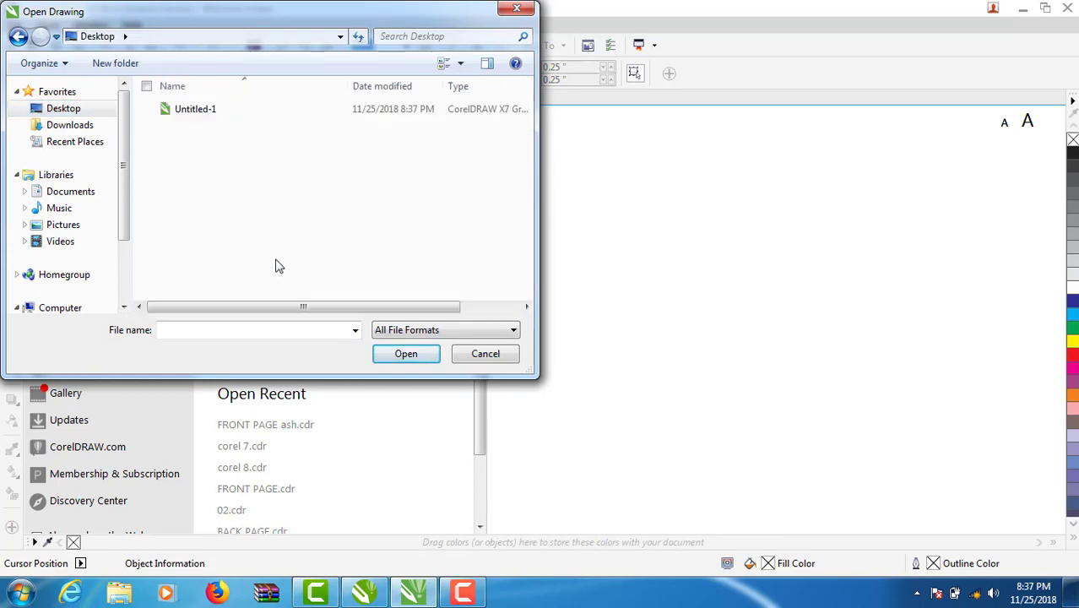
double_click(195, 109)
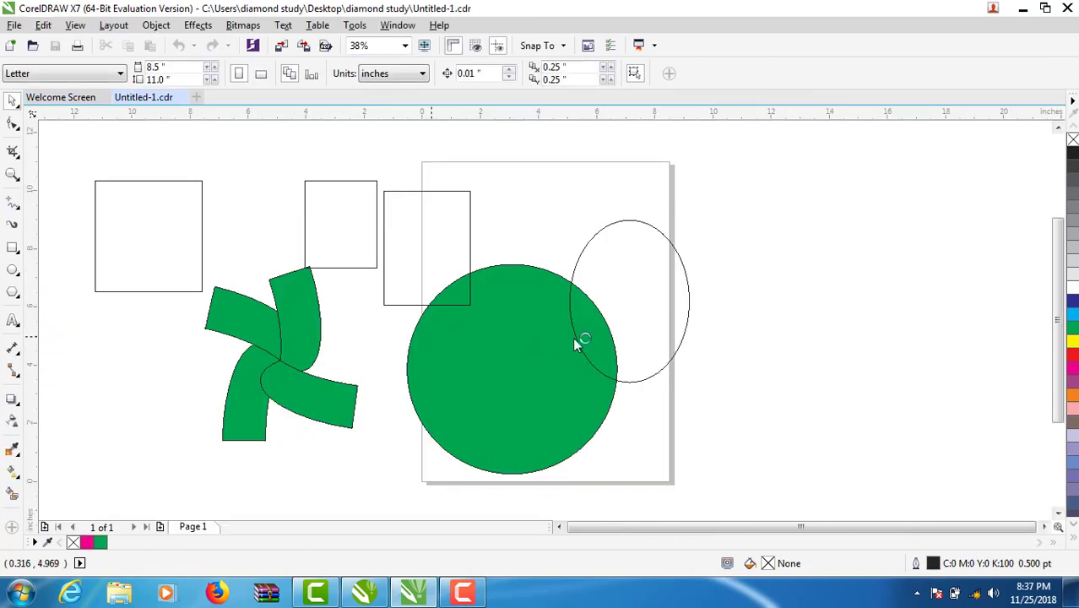
Move the green circle up onto the ellipse, then return to CorelDRAW X8
drag(474, 362, 557, 280)
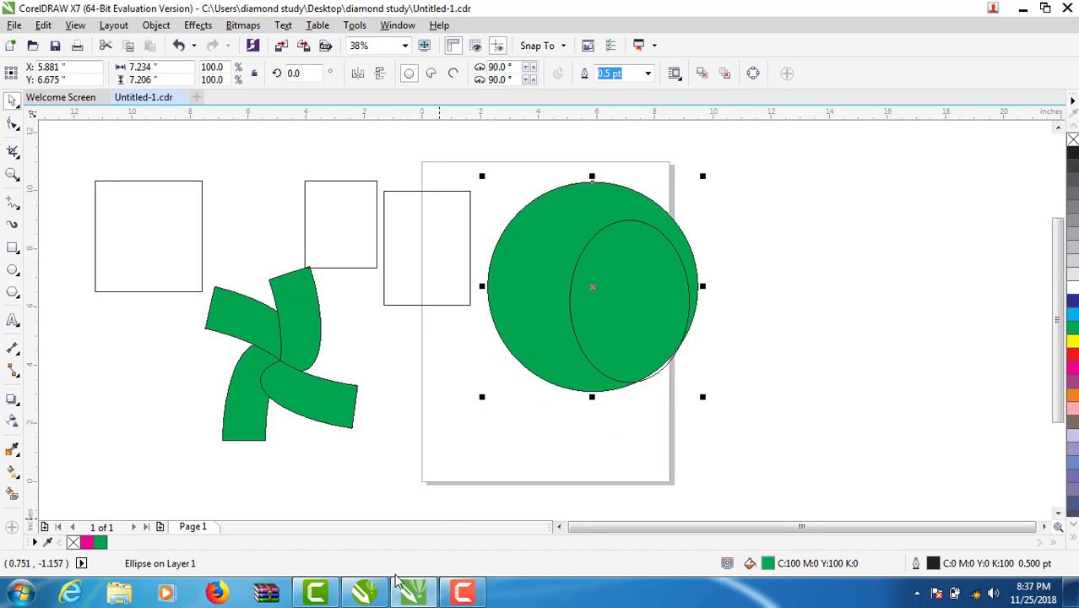
click(411, 594)
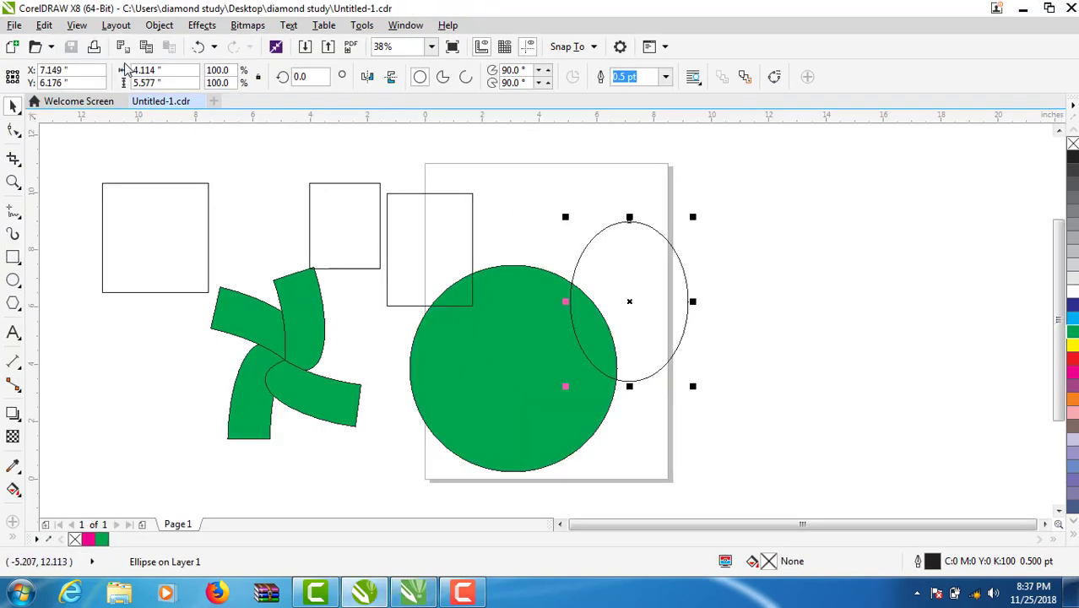
Add text 'dfg' in the pinwheel and 'gdfgdsfg' inside the green circle
click(287, 170)
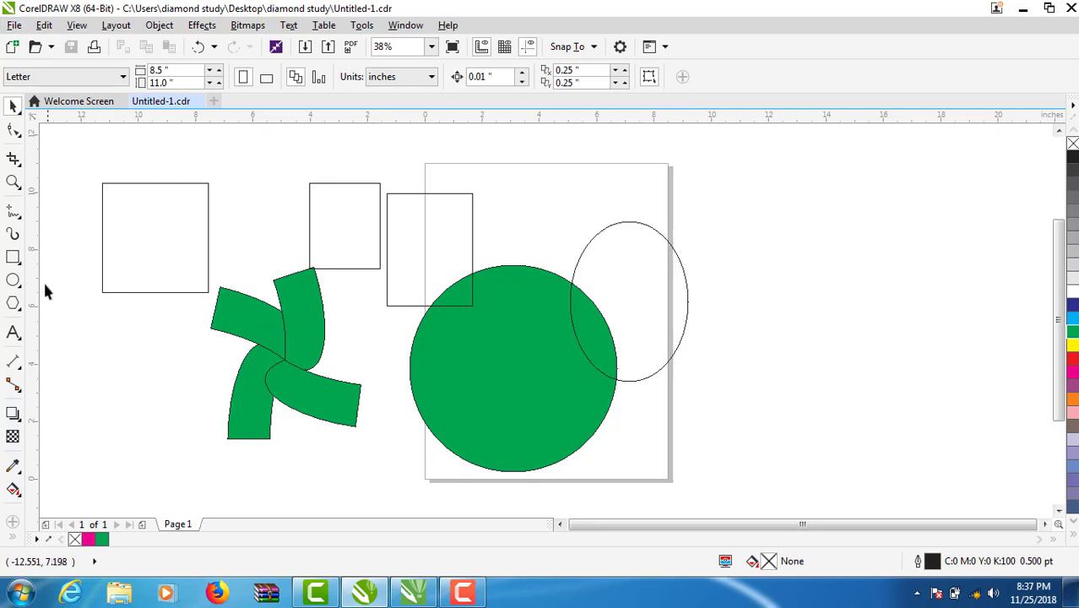
click(14, 332)
click(299, 307)
text(dfg)
click(422, 352)
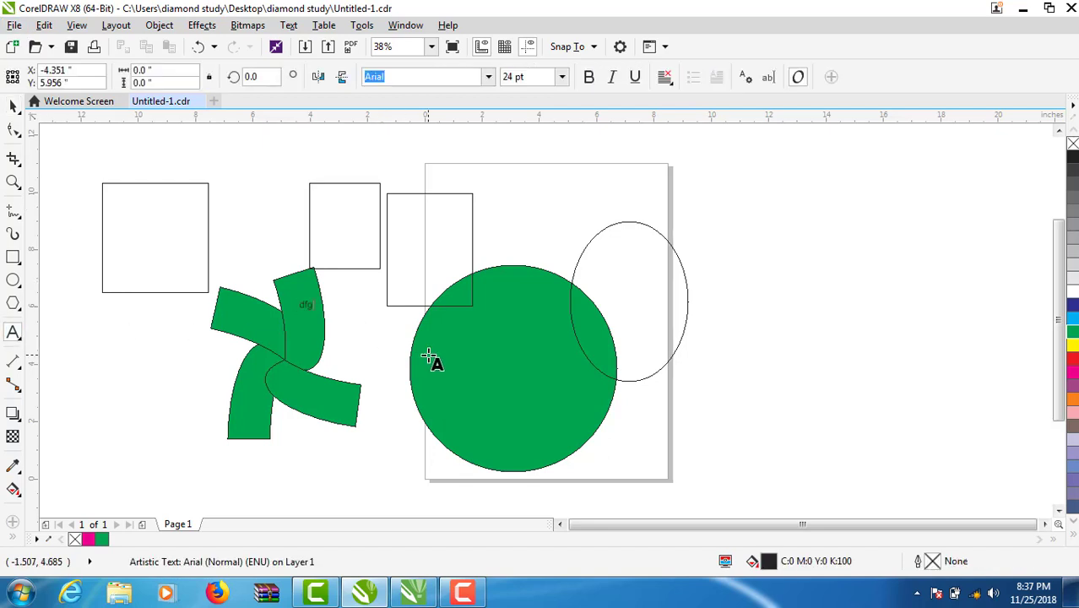
text(gdfgdsfg)
click(14, 105)
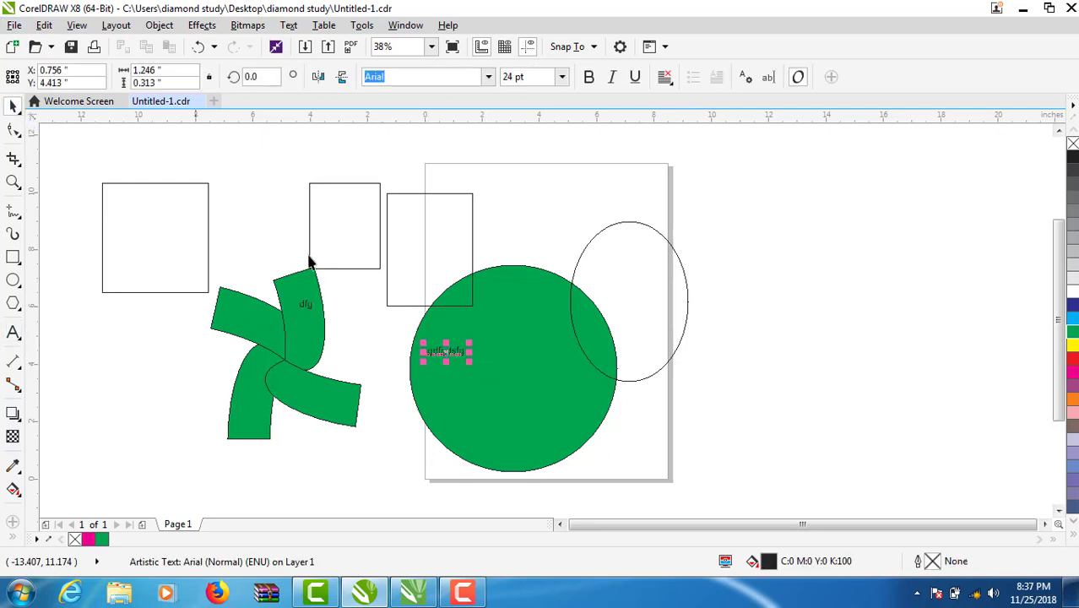
Move the left empty rectangle onto the pinwheel and fill it yellow
drag(127, 183, 294, 202)
click(1072, 304)
click(1073, 346)
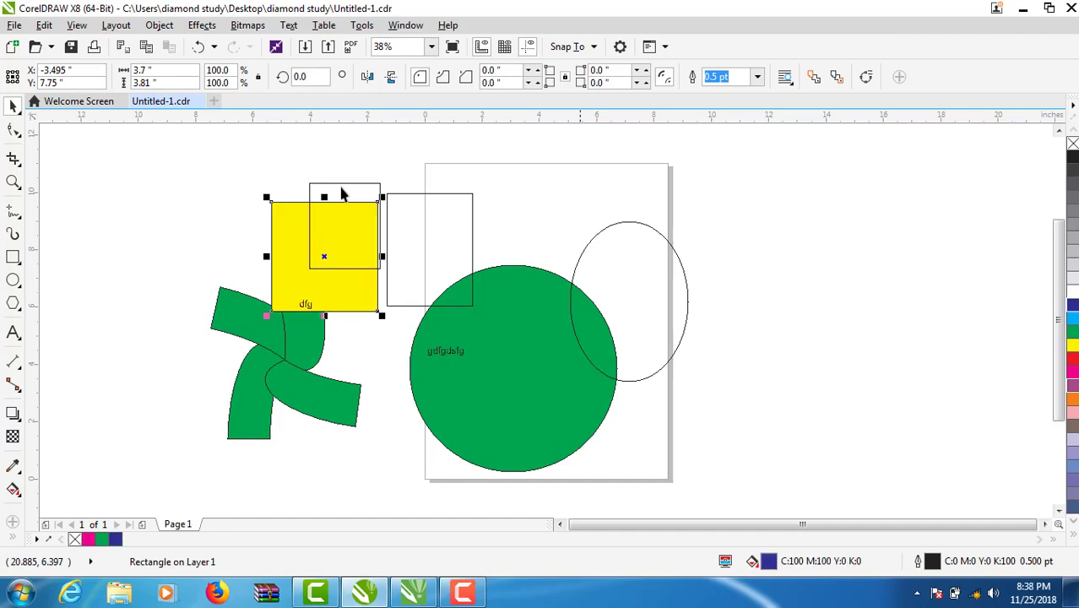
click(15, 25)
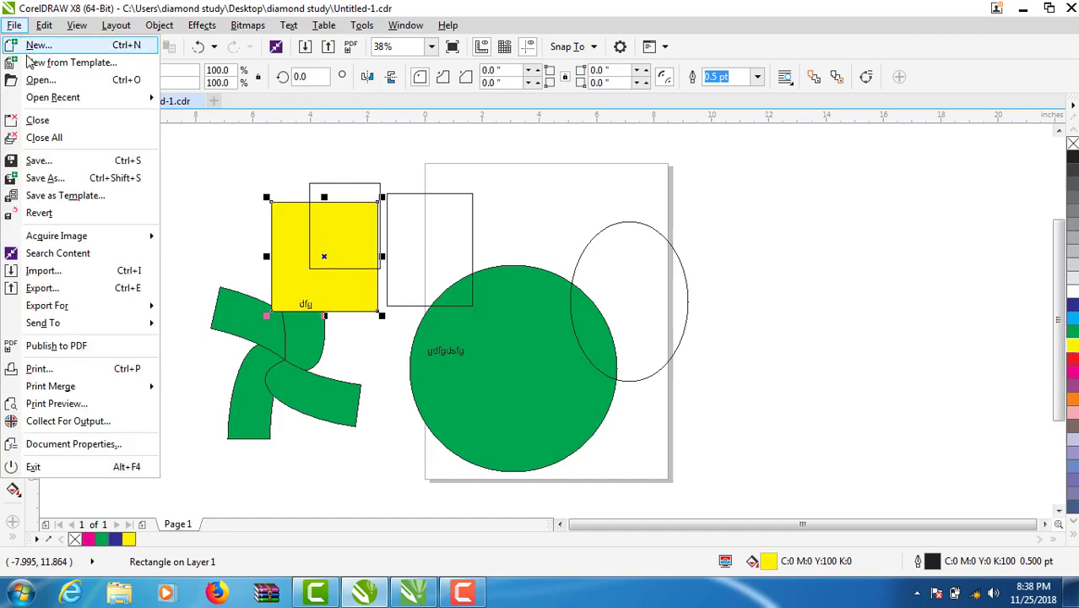
Save the drawing as 'dadas' in CDR Version 18.0
click(63, 177)
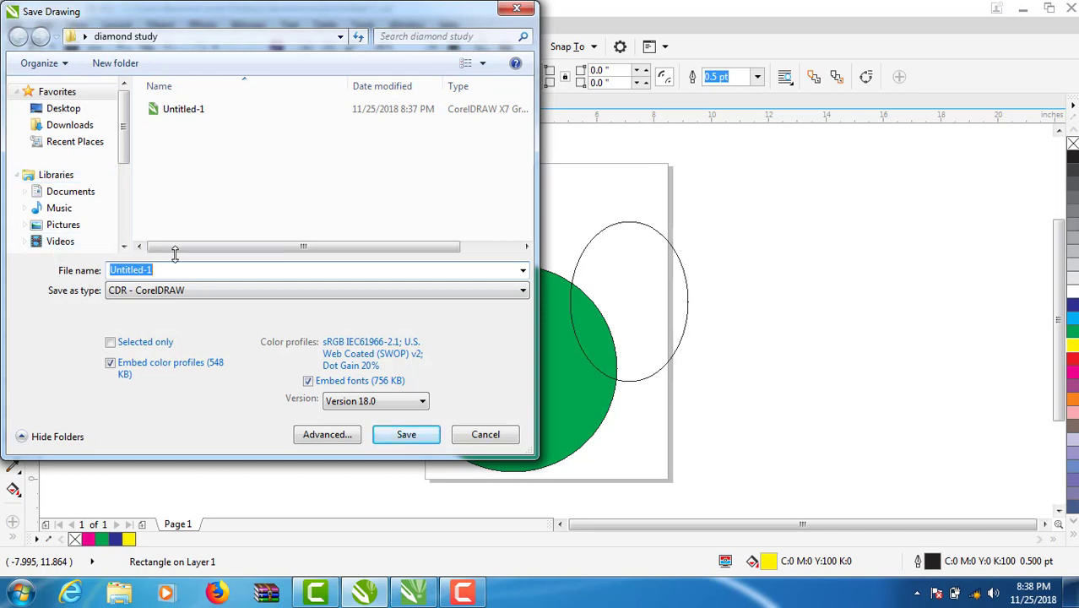
key(BackSpace)
text(dadas)
click(405, 435)
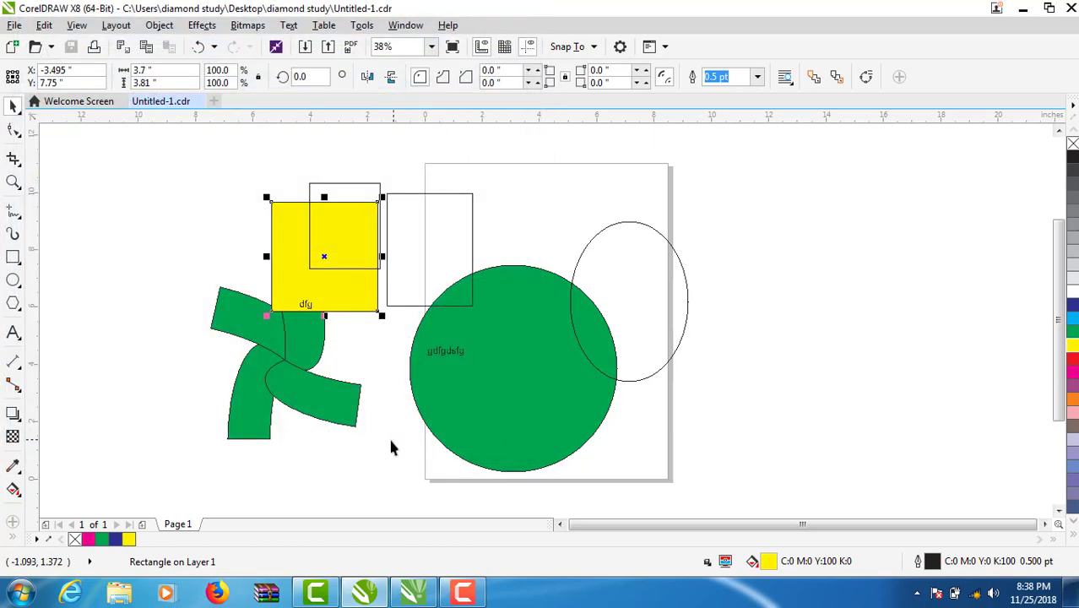
Try opening dadas in CorelDRAW X7 and dismiss the version 18.0 warning
click(414, 591)
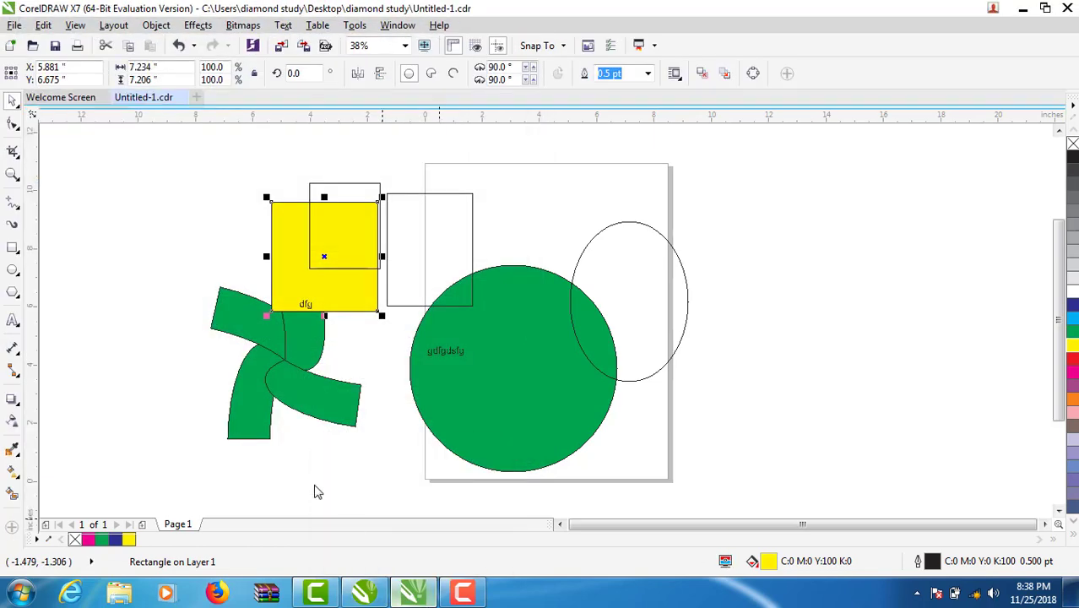
click(15, 25)
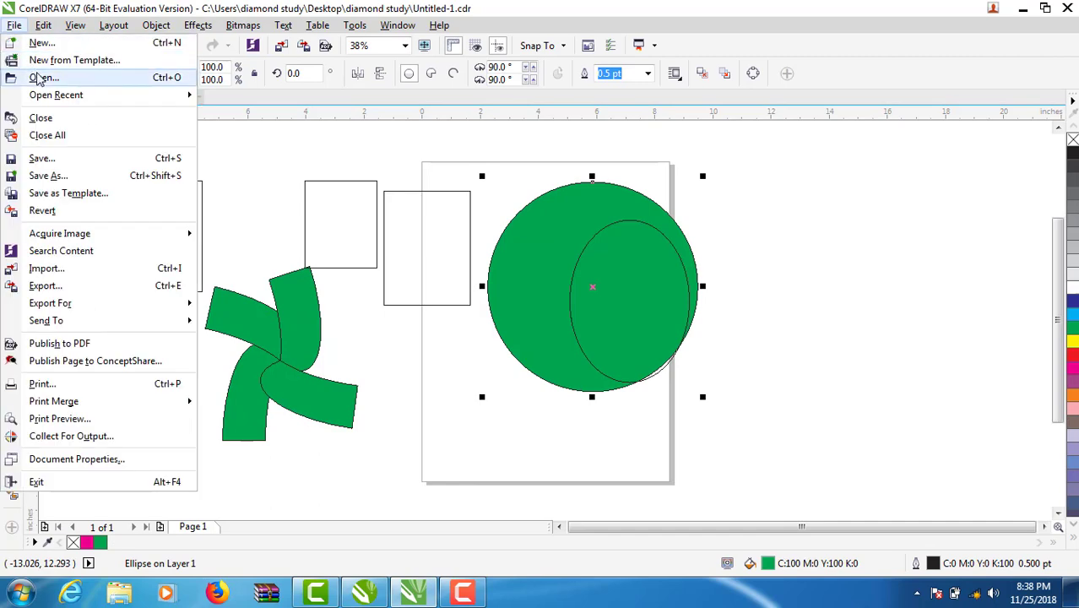
click(38, 78)
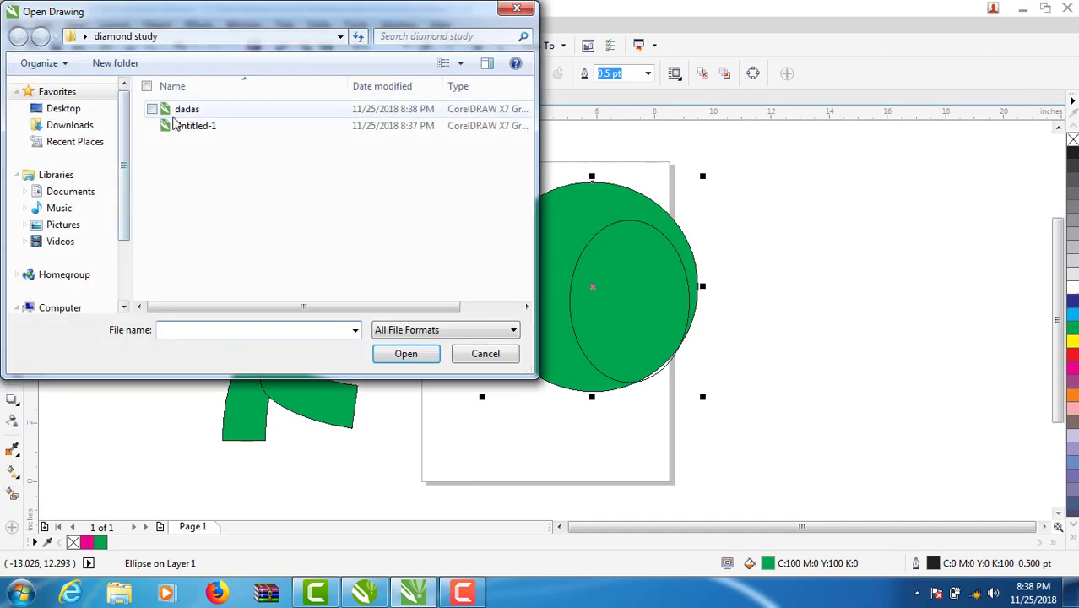
double_click(174, 118)
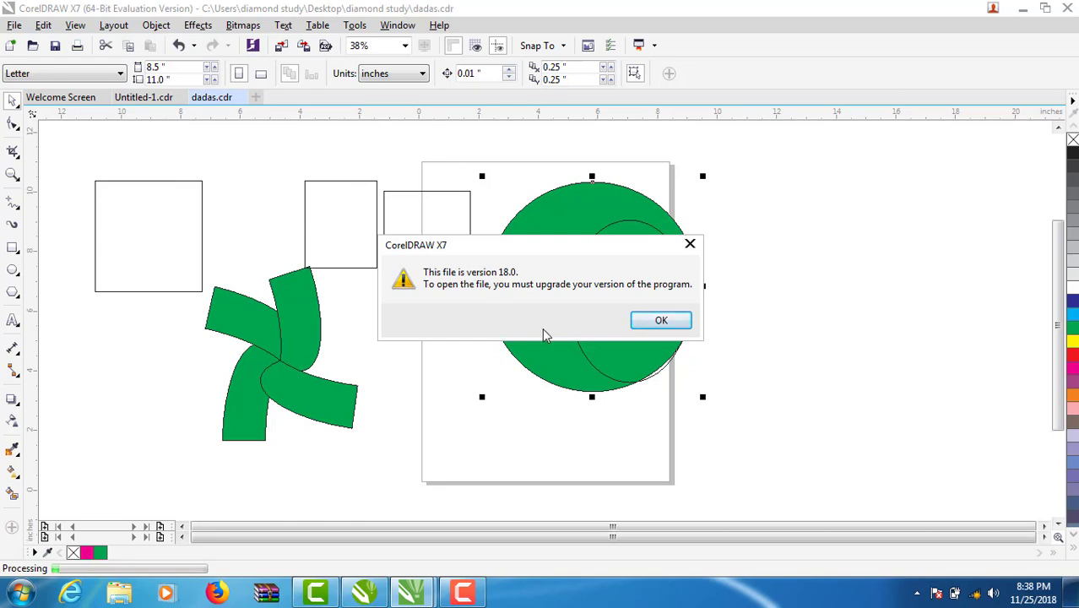
click(647, 320)
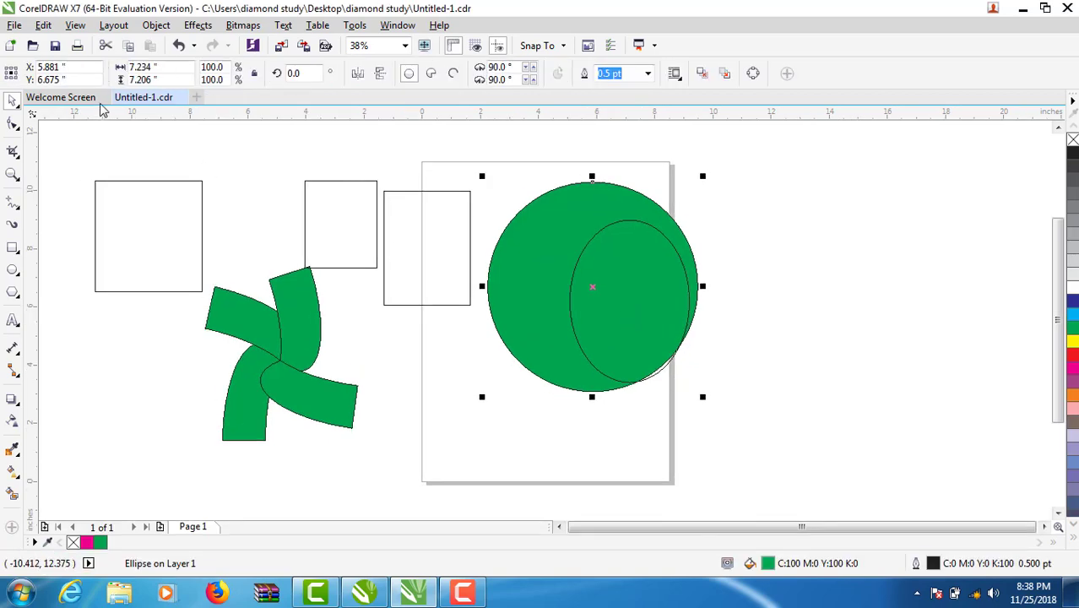
Open Save As for Untitled-1 and list the older CDR versions, 17.0 down to 11.0
click(15, 25)
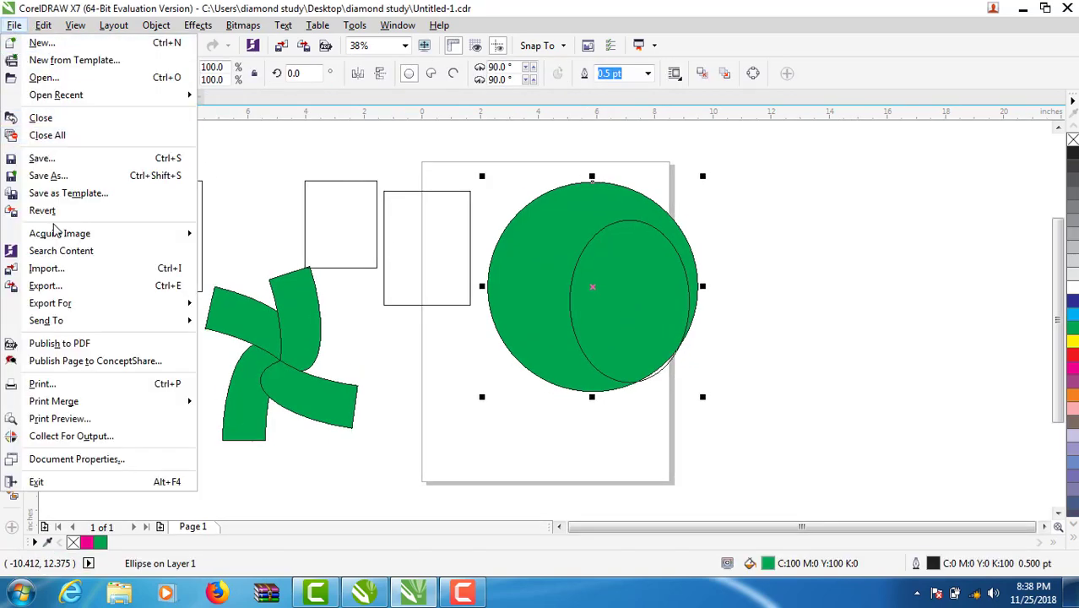
click(53, 175)
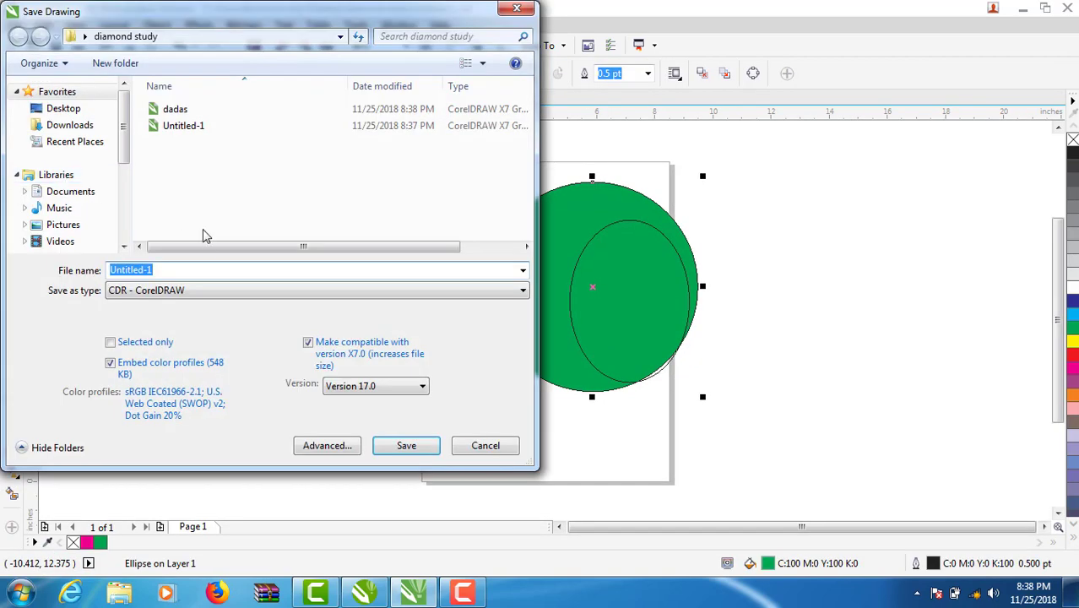
click(340, 387)
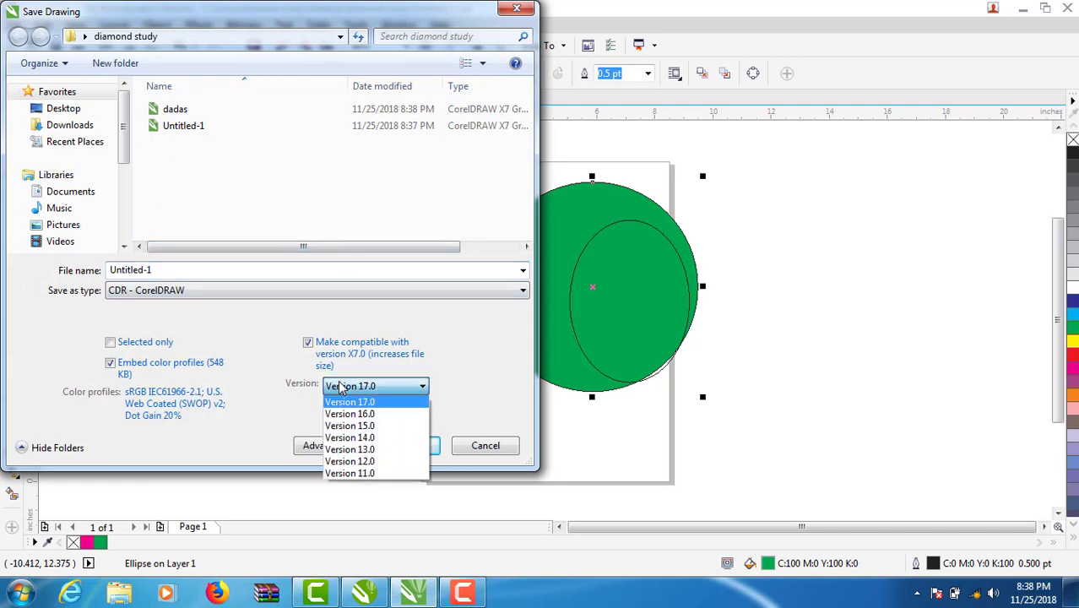